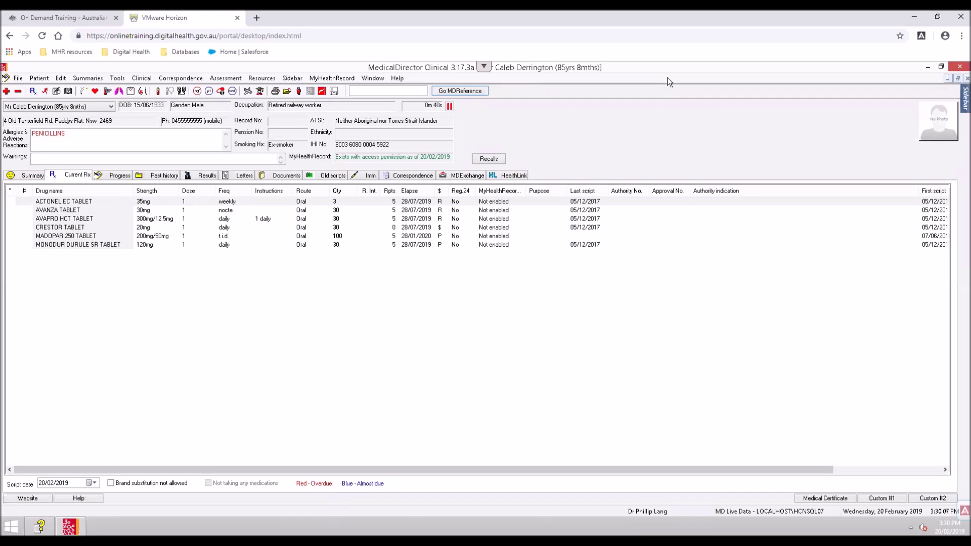
Open the patient's My Health Record window showing recent documents
{"action": "left_click", "coordinate": [325, 79]}
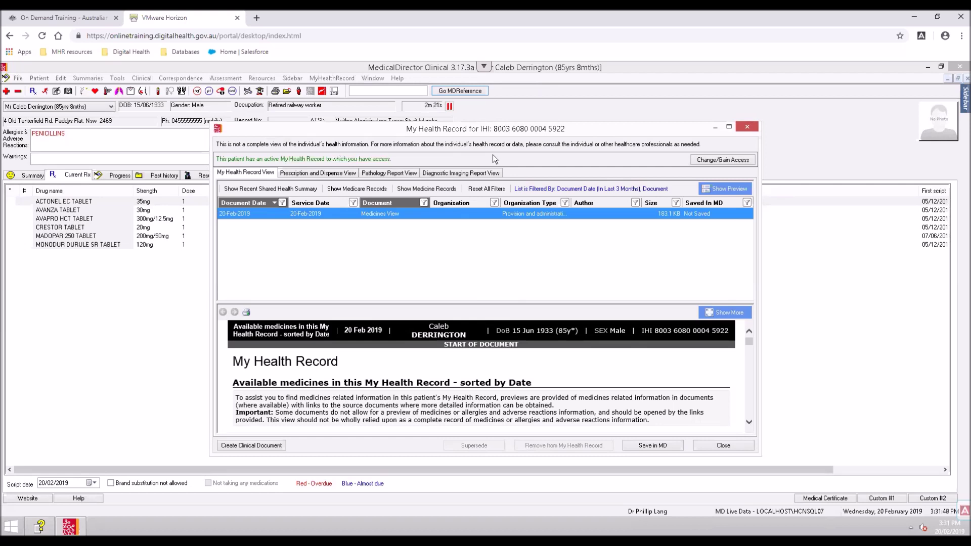
Set the Document Date filter to In Last 2 Years and open the Medicines View document full-size
{"action": "left_click", "coordinate": [282, 202]}
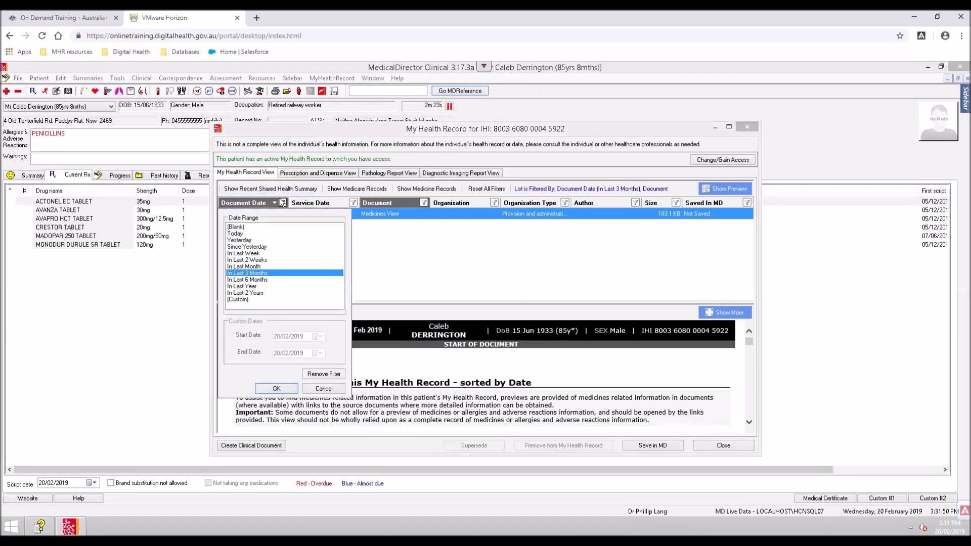
{"action": "left_click", "coordinate": [252, 294]}
{"action": "left_click", "coordinate": [266, 393]}
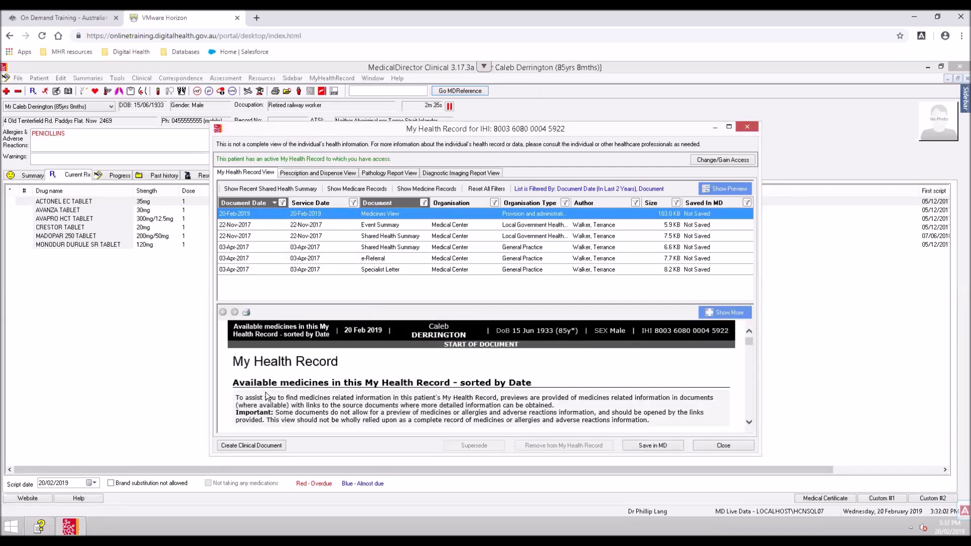
{"action": "double_click", "coordinate": [349, 215]}
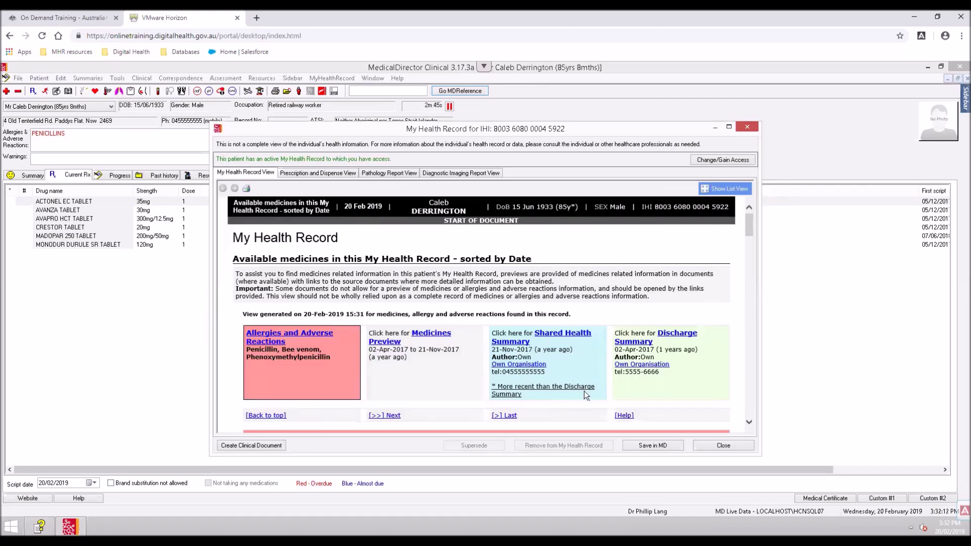
Save the Medicines View document to the patient's file, then view the Prescription and Dispense View
{"action": "left_click", "coordinate": [632, 446]}
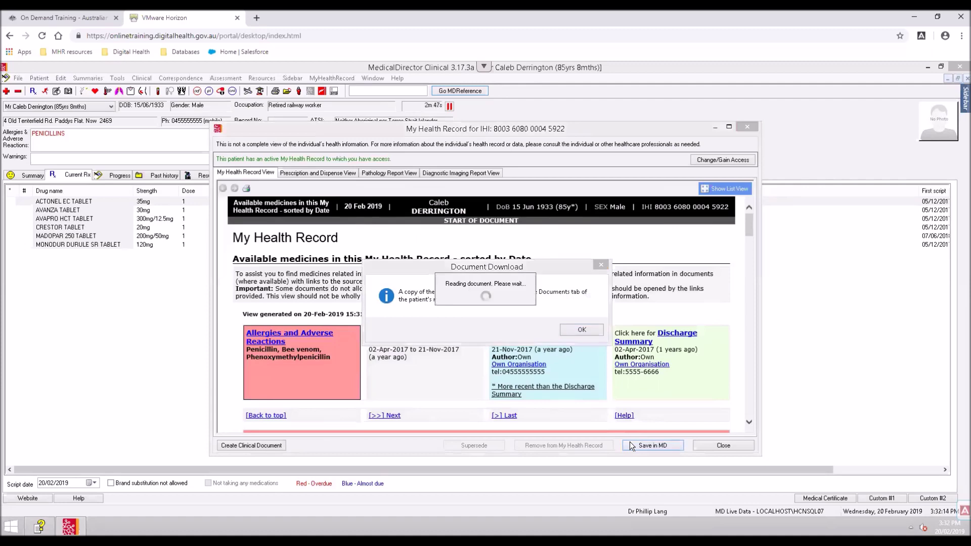
{"action": "left_click", "coordinate": [581, 331]}
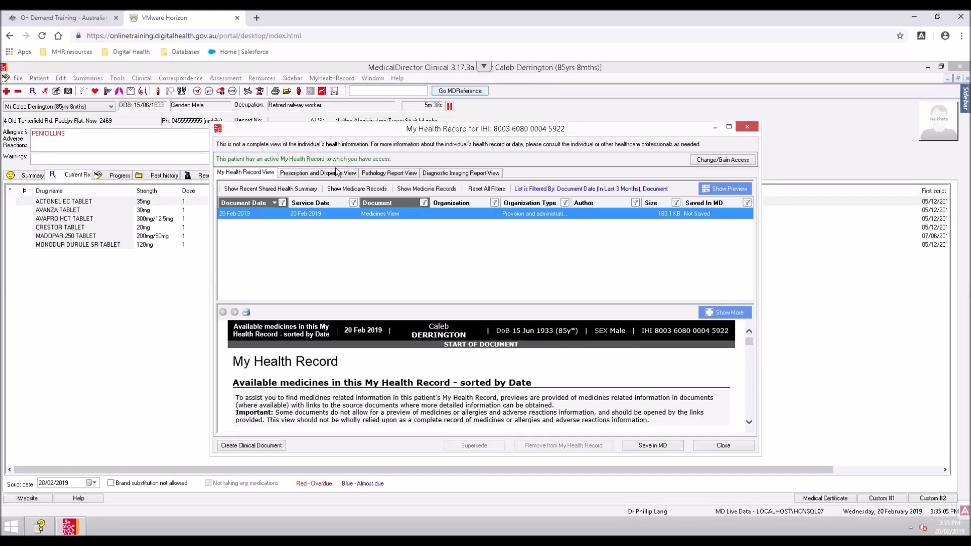
{"action": "left_click", "coordinate": [330, 172]}
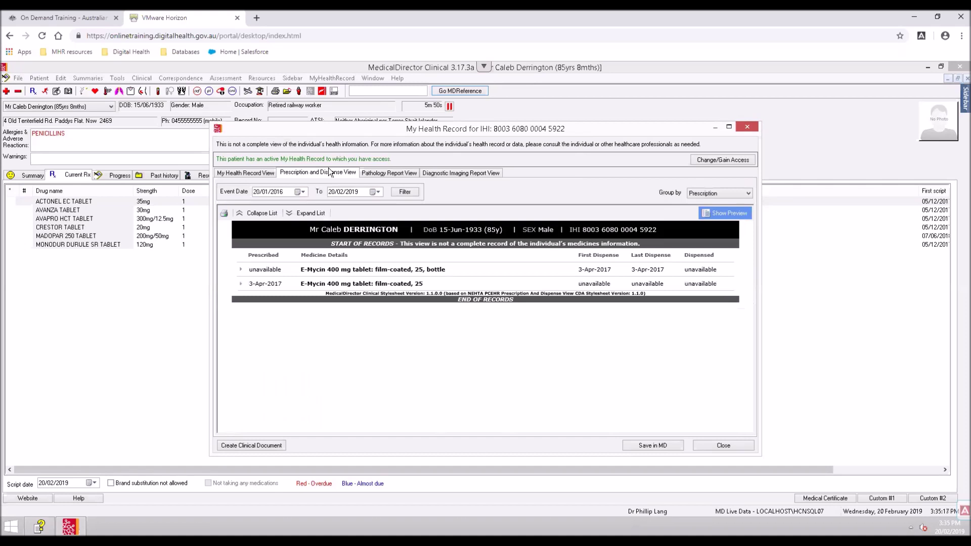
Expand the list and preview the E-Mycin 400 mg prescription record
{"action": "left_click", "coordinate": [311, 214]}
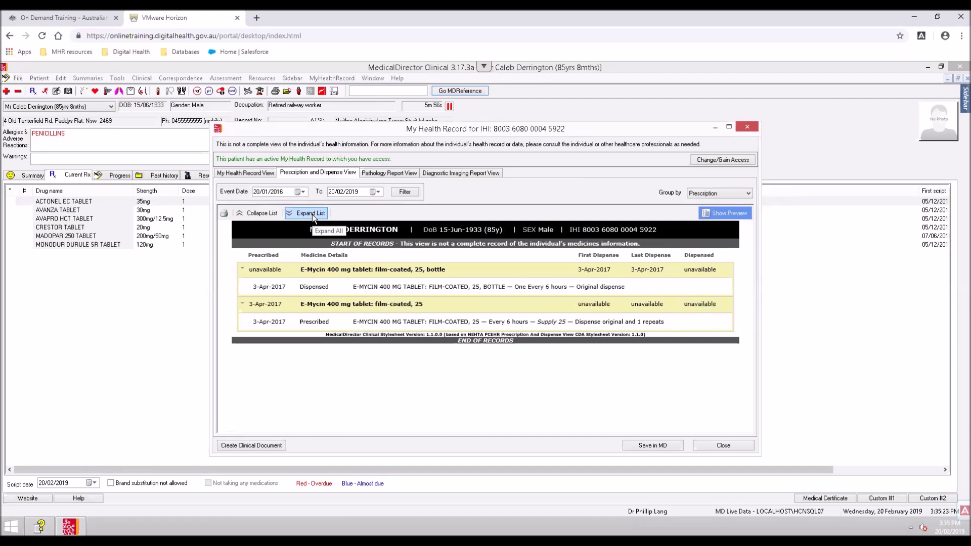
{"action": "left_click", "coordinate": [388, 327]}
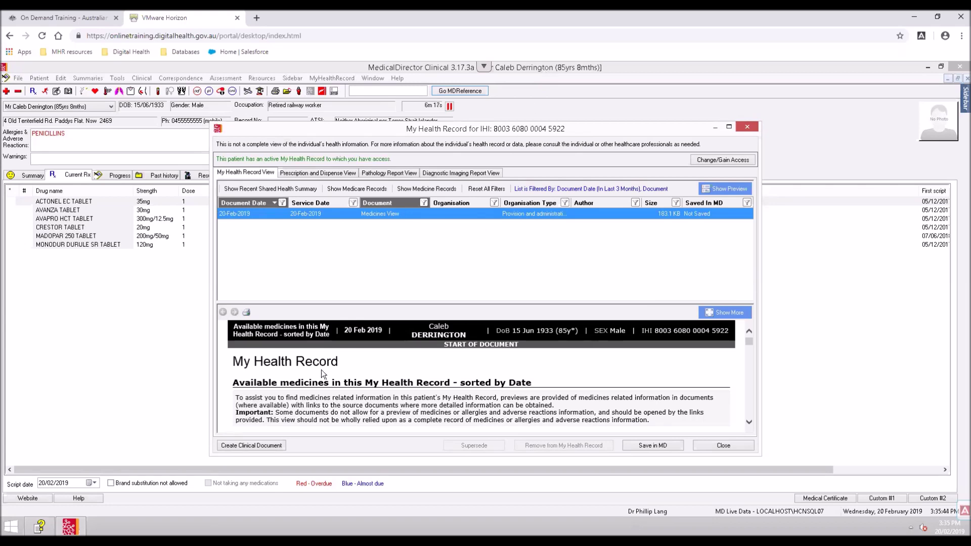
Create a new clinical document from the CDA Shared Health Summary e-Health template
{"action": "left_click", "coordinate": [266, 444]}
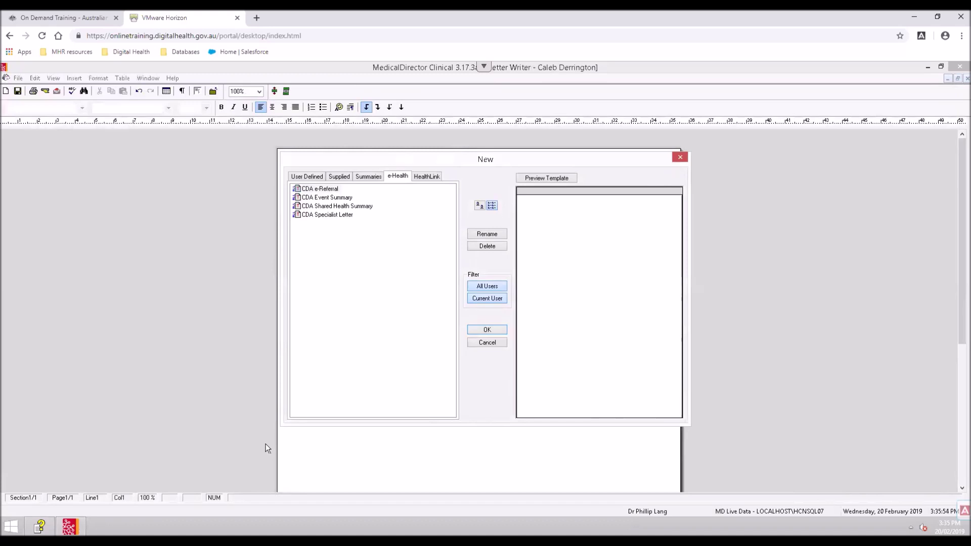
{"action": "left_click", "coordinate": [364, 206]}
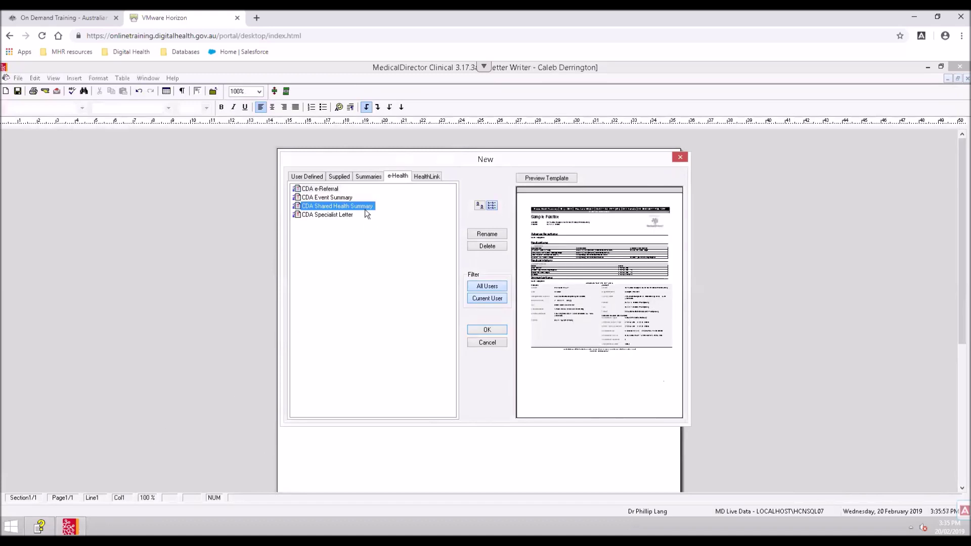
{"action": "left_click", "coordinate": [483, 329]}
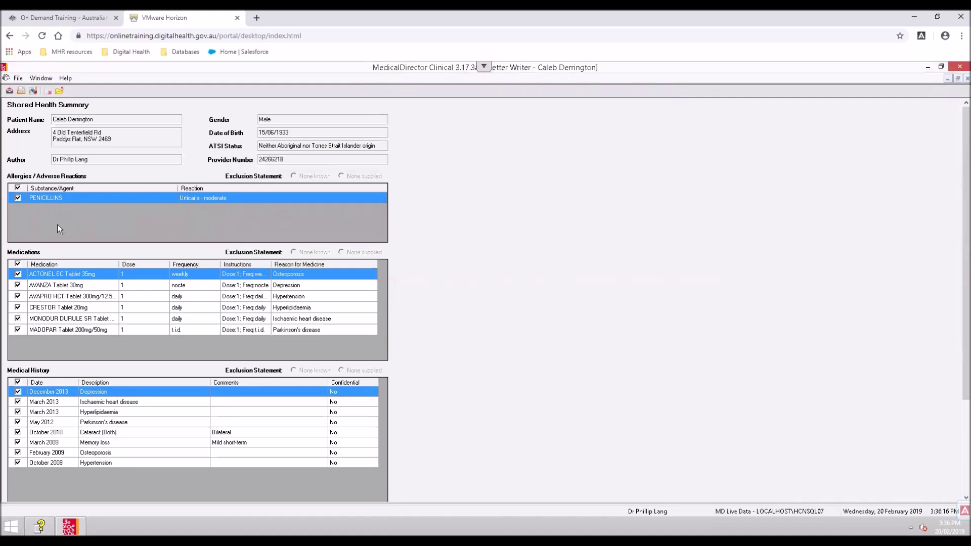
Untick AVANZA and CRESTOR in Medications and open the Send to My Health Record preview
{"action": "left_click", "coordinate": [19, 285]}
{"action": "left_click", "coordinate": [18, 308]}
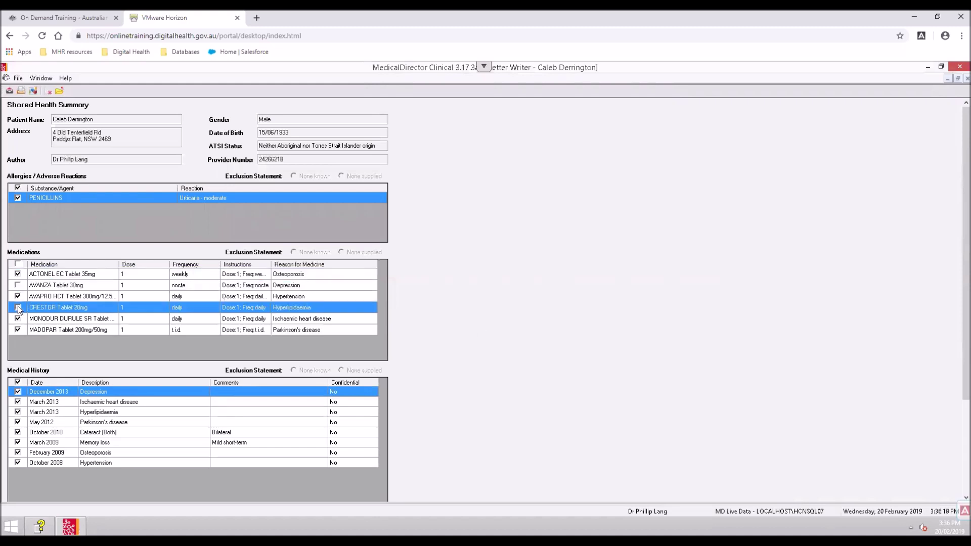
{"action": "left_click", "coordinate": [32, 92]}
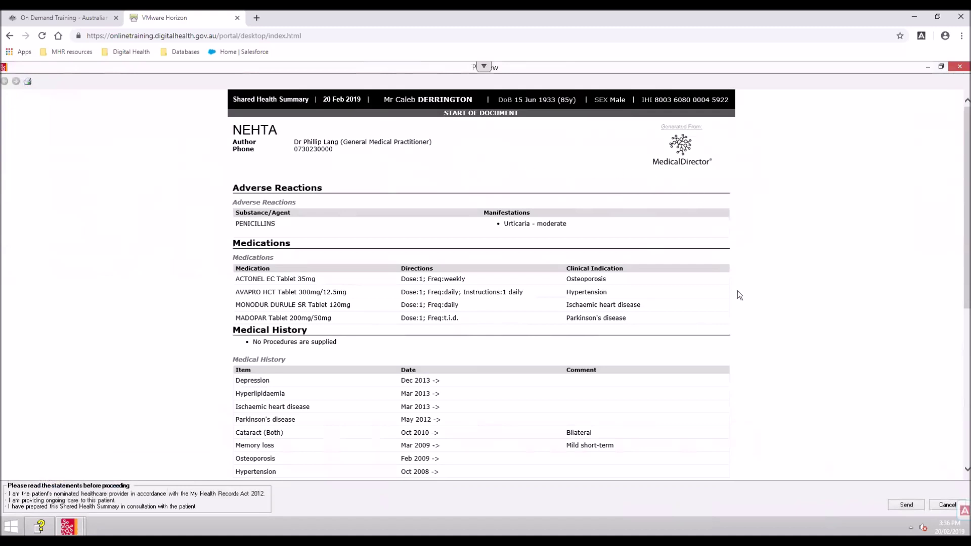
Send the Shared Health Summary to My Health Record and confirm the successful upload
{"action": "left_click", "coordinate": [906, 505]}
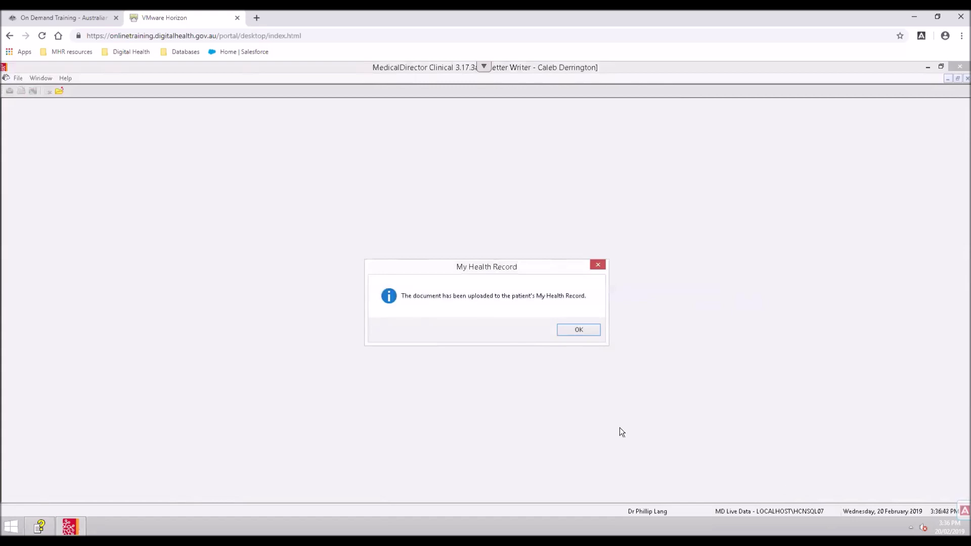
{"action": "left_click", "coordinate": [571, 338]}
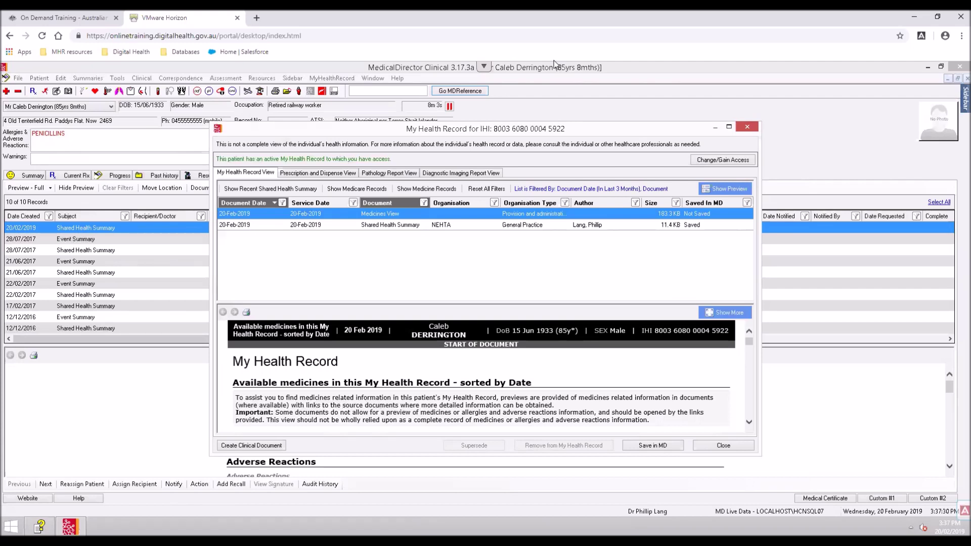
Create a new clinical document from the CDA Event Summary e-Health template
{"action": "left_click", "coordinate": [249, 445]}
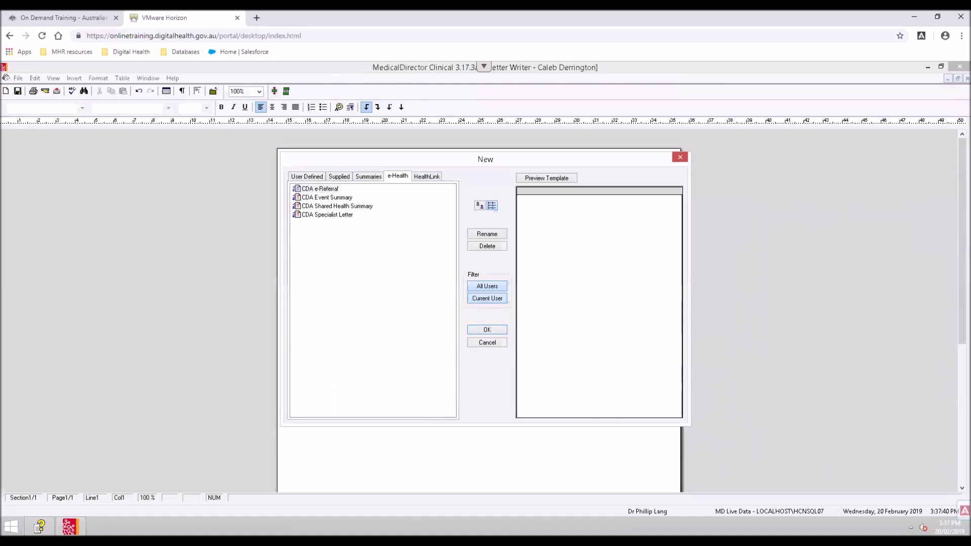
{"action": "left_click", "coordinate": [345, 199]}
{"action": "left_click", "coordinate": [488, 330]}
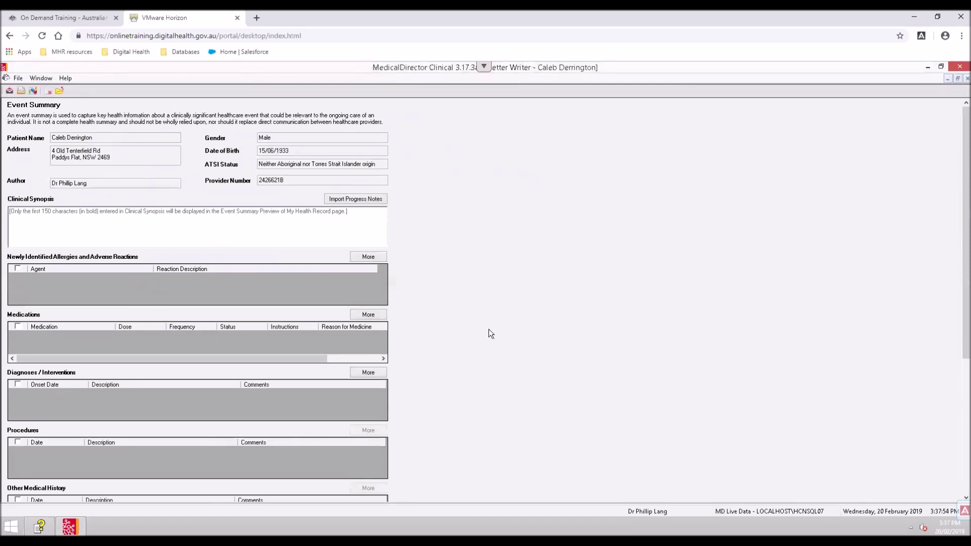
Import the progress notes into the Clinical Synopsis and add the word 'test'
{"action": "left_click", "coordinate": [369, 200]}
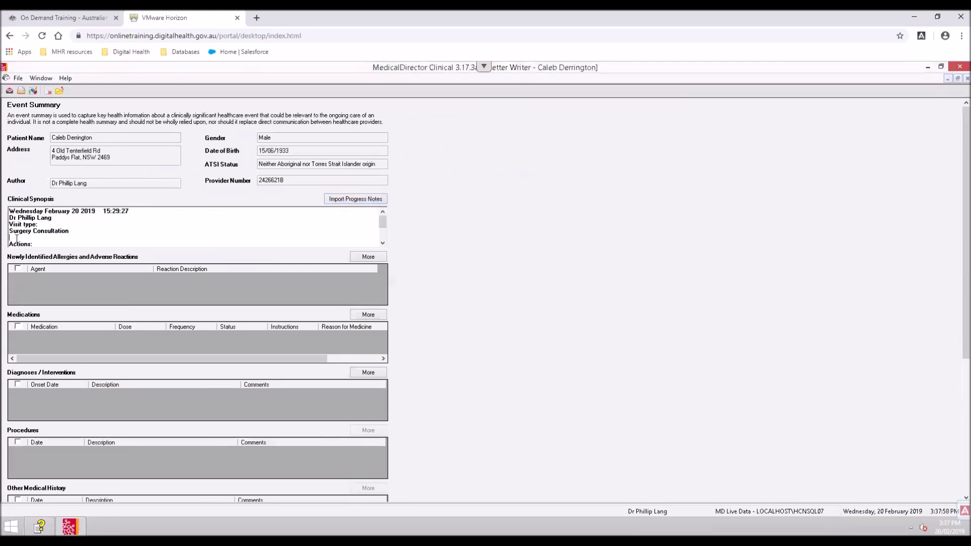
{"action": "scroll", "coordinate": [16, 239], "scroll_direction": "down", "scroll_amount": 2}
{"action": "type", "text": "test"}
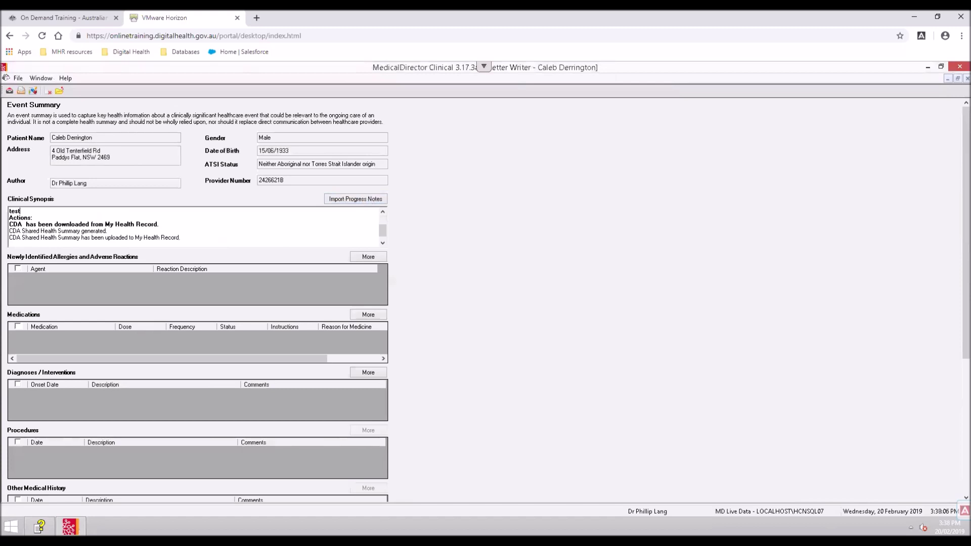
Load the patient's allergies, medications and diagnoses into the Event Summary
{"action": "left_click", "coordinate": [352, 256]}
{"action": "left_click", "coordinate": [358, 313]}
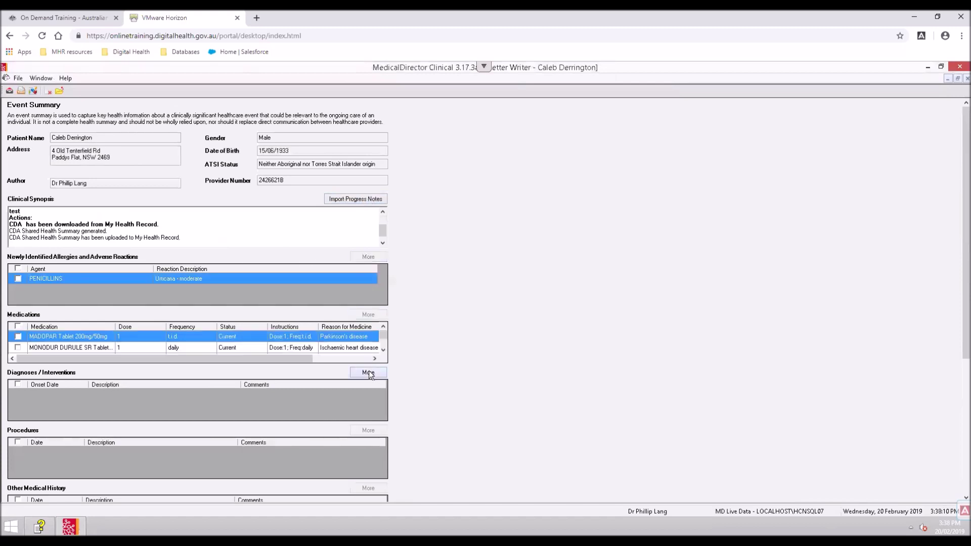
{"action": "left_click", "coordinate": [368, 372]}
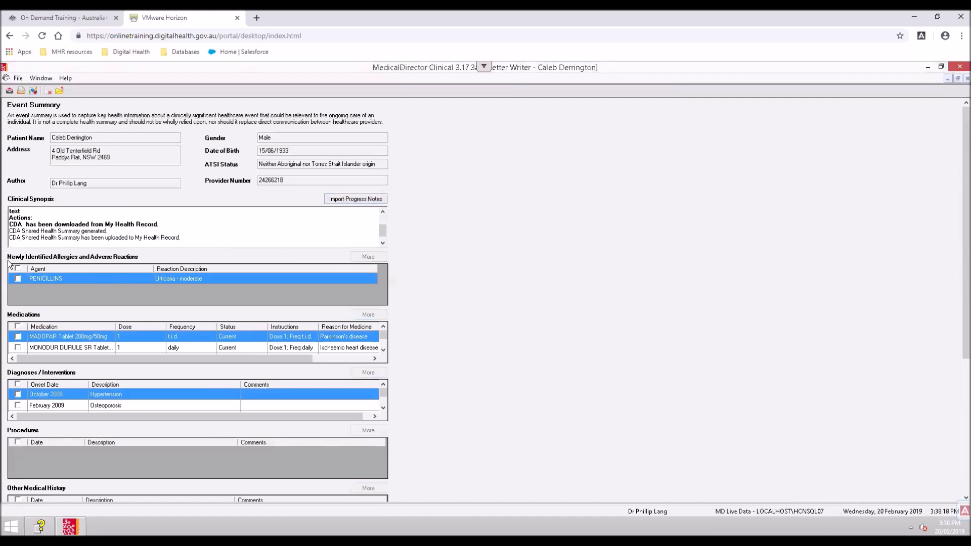
Tick MONODUR, Osteoporosis and Hypertension for inclusion in the Event Summary
{"action": "left_click", "coordinate": [18, 347]}
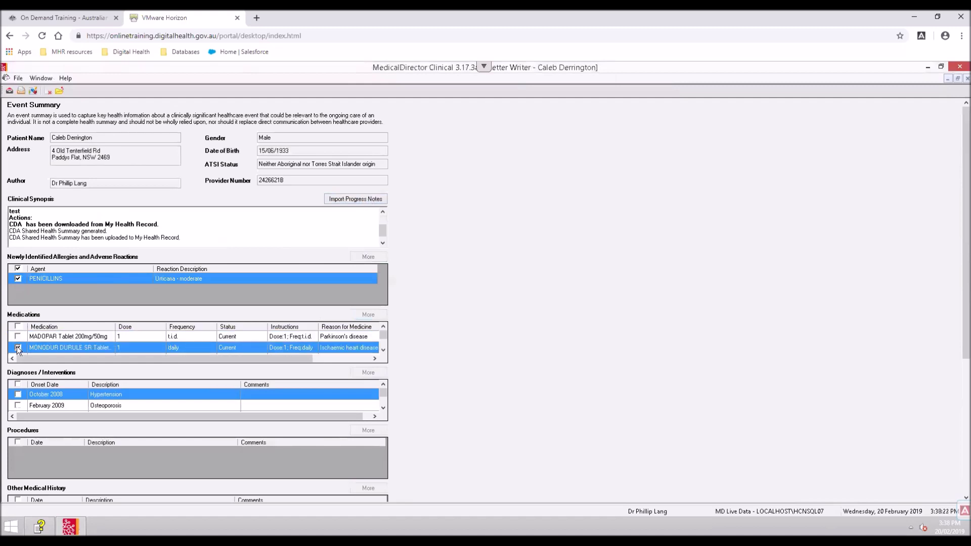
{"action": "left_click", "coordinate": [19, 405]}
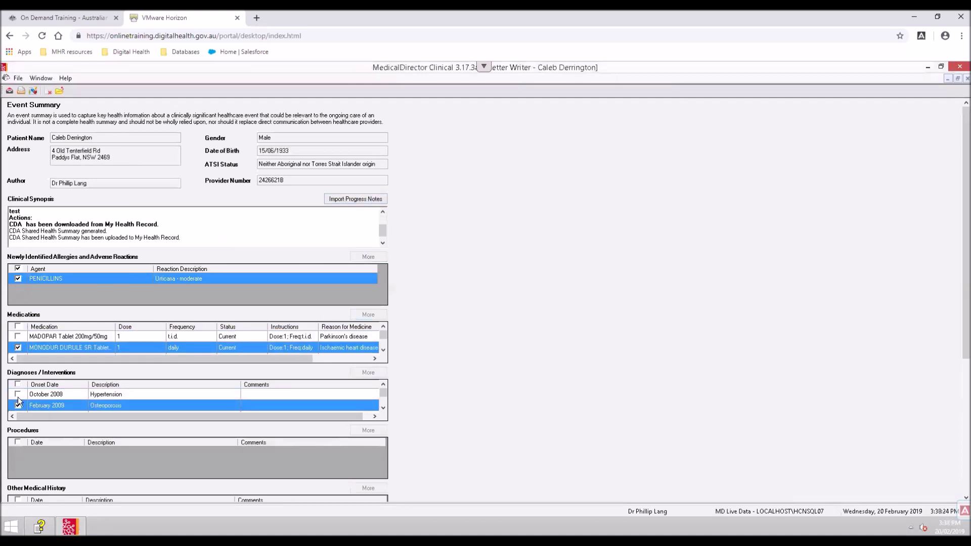
{"action": "left_click", "coordinate": [17, 394]}
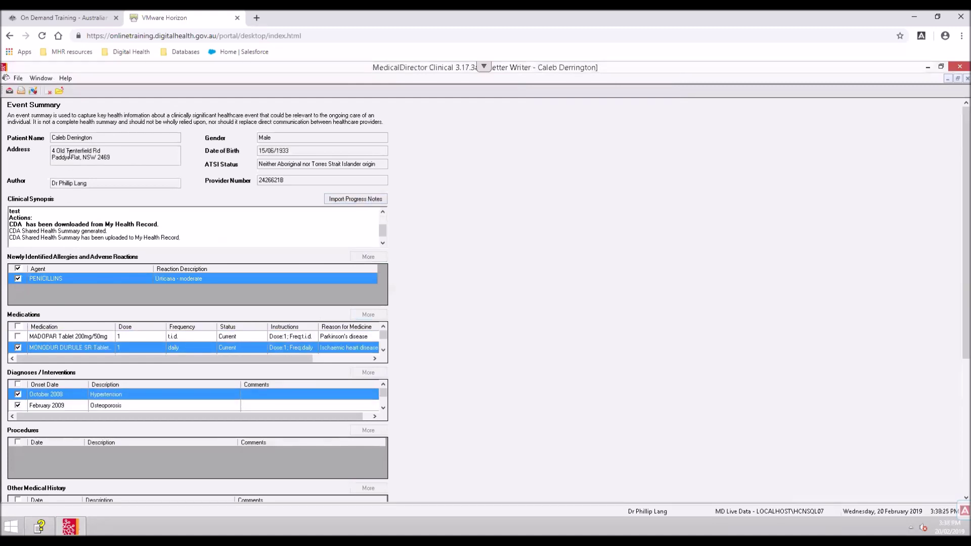
Preview the completed Event Summary, then send it to the patient's My Health Record
{"action": "left_click", "coordinate": [31, 92]}
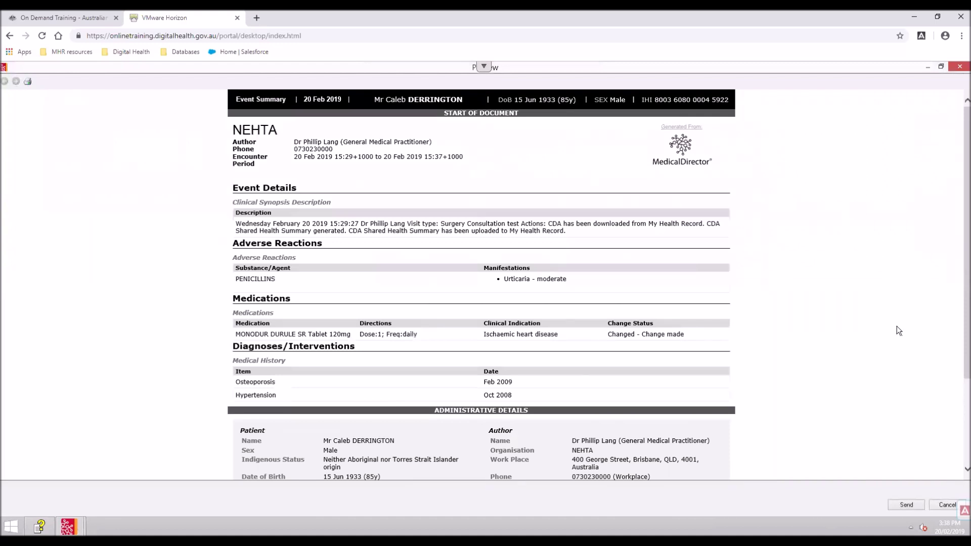
{"action": "left_click", "coordinate": [901, 503]}
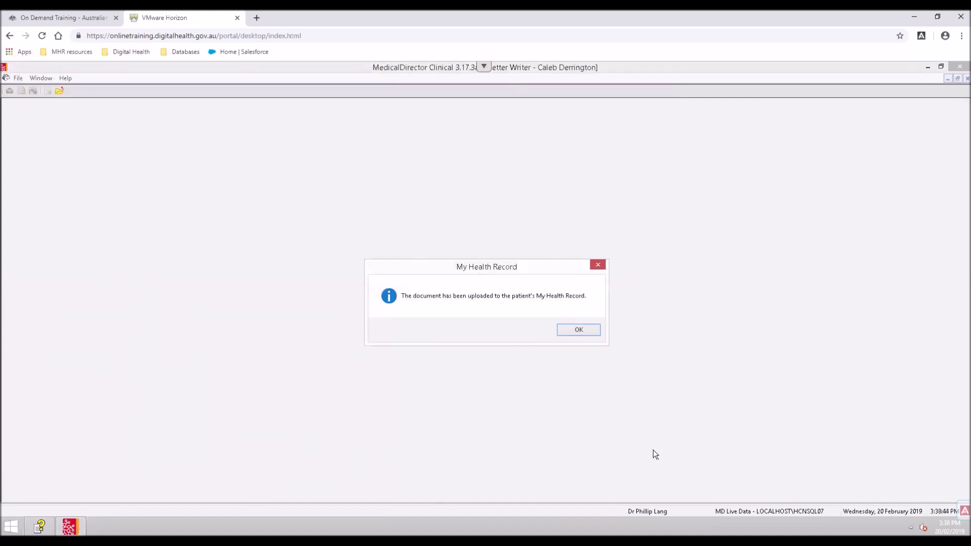
Acknowledge the Event Summary upload confirmation
{"action": "left_click", "coordinate": [587, 332]}
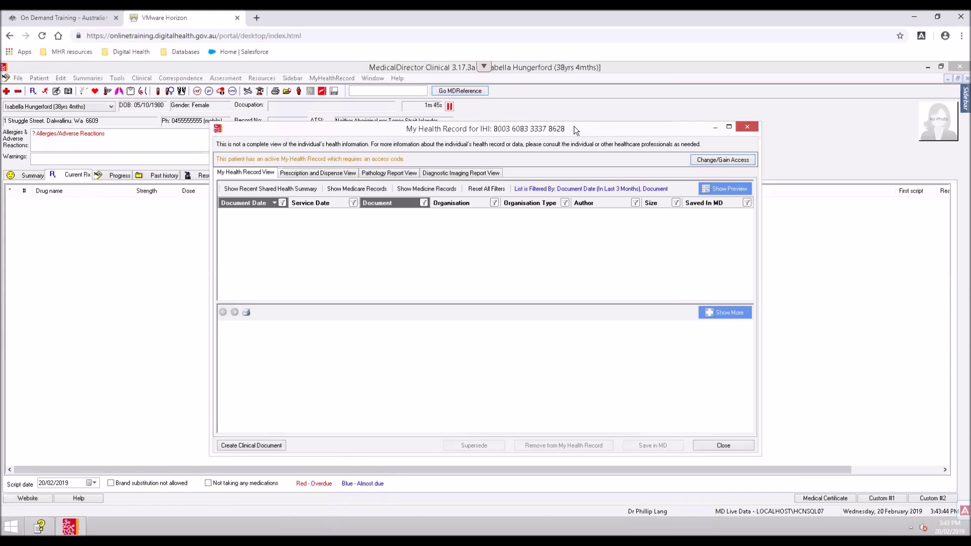
Request record access with Access Type set to Access Code, entering the patient's access code
{"action": "left_click", "coordinate": [705, 162]}
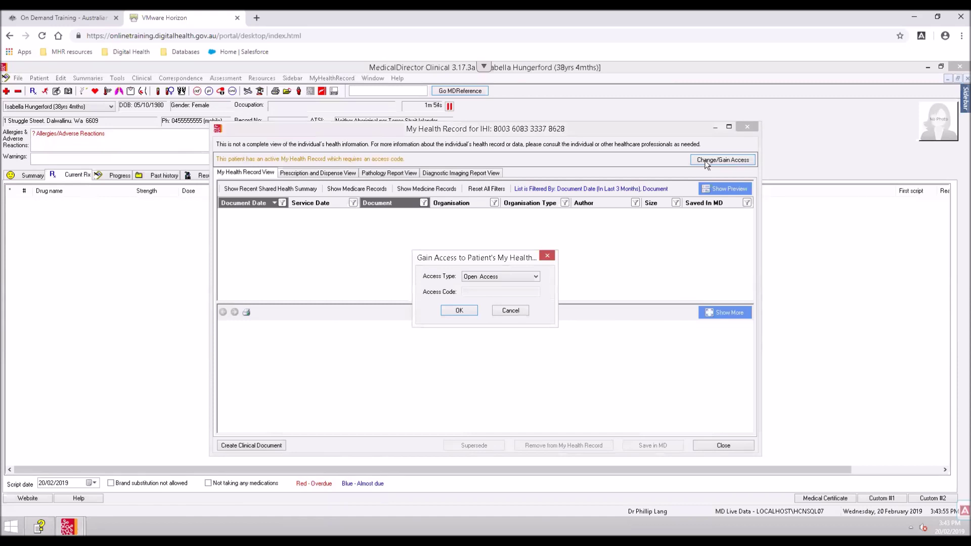
{"action": "left_click", "coordinate": [494, 275]}
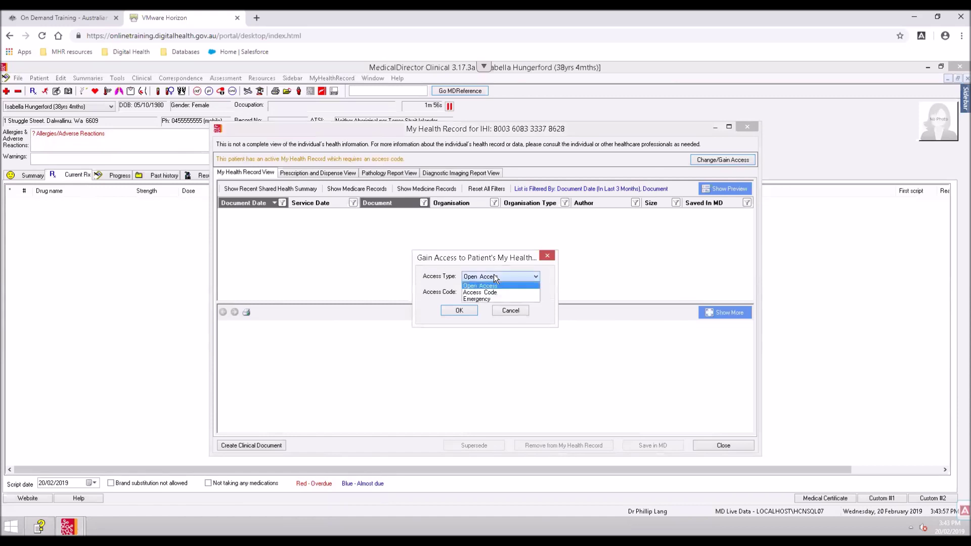
{"action": "left_click", "coordinate": [482, 294]}
{"action": "left_click", "coordinate": [482, 291]}
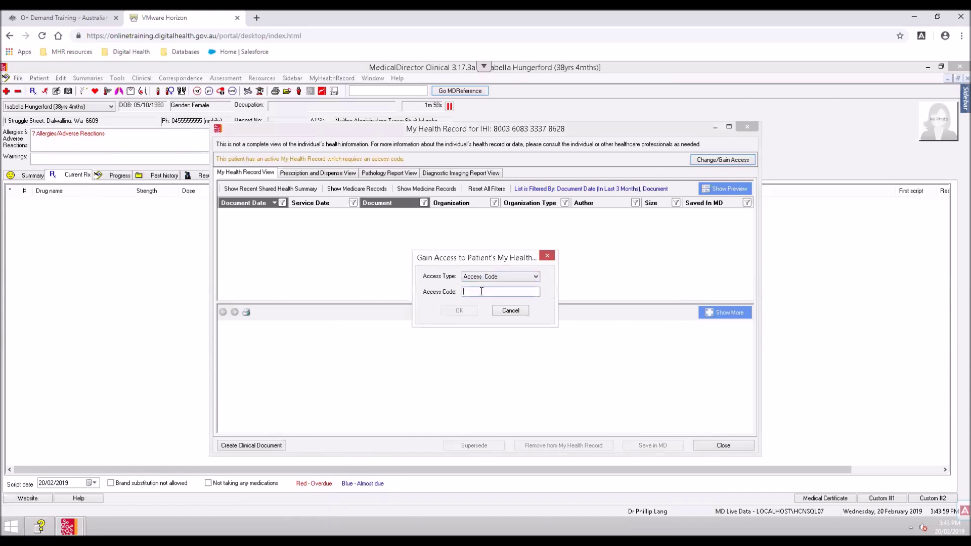
{"action": "type", "text": "1234"}
{"action": "left_click", "coordinate": [455, 311]}
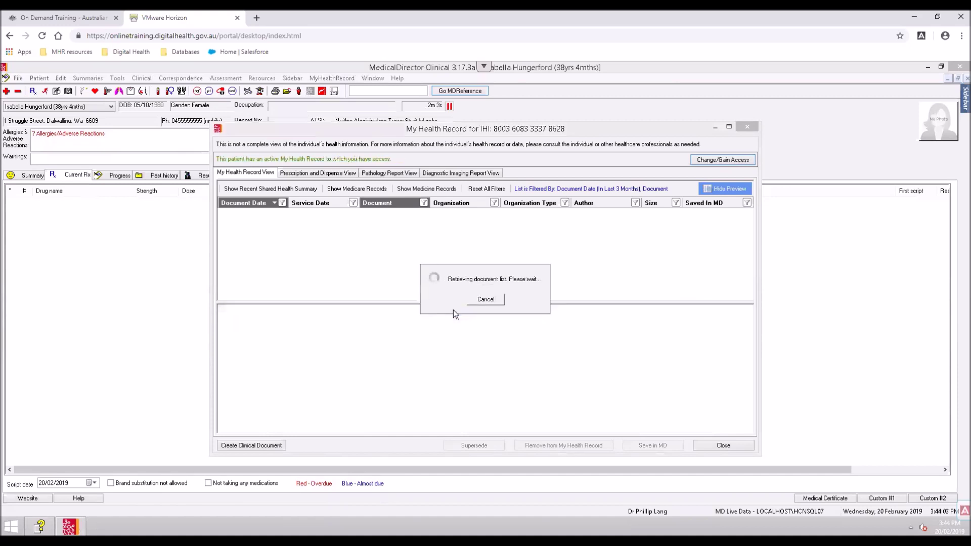
Bring up the Change/Gain Access dialog once the Medicines View preview has loaded
{"action": "left_click", "coordinate": [703, 161]}
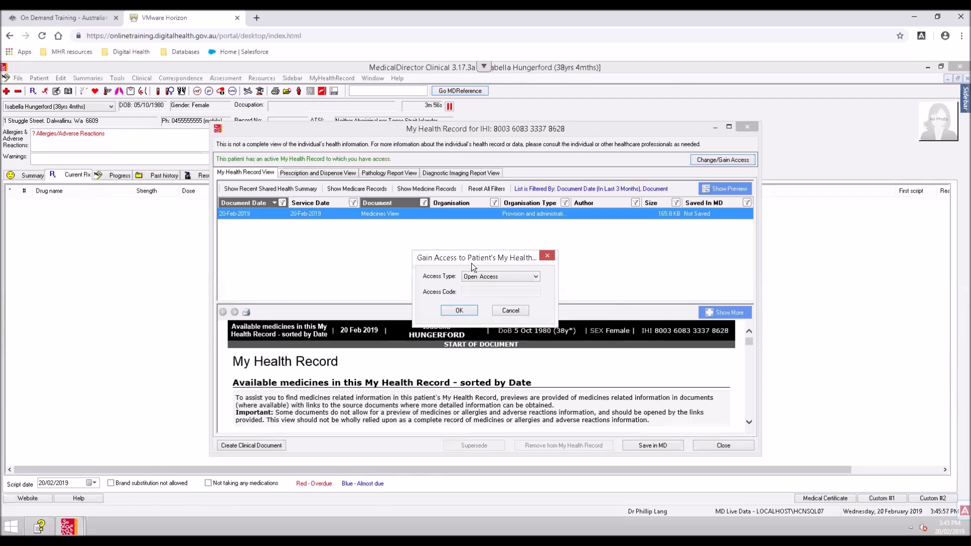
Set the access type to Emergency and submit the access request
{"action": "left_click", "coordinate": [485, 276]}
{"action": "left_click", "coordinate": [485, 299]}
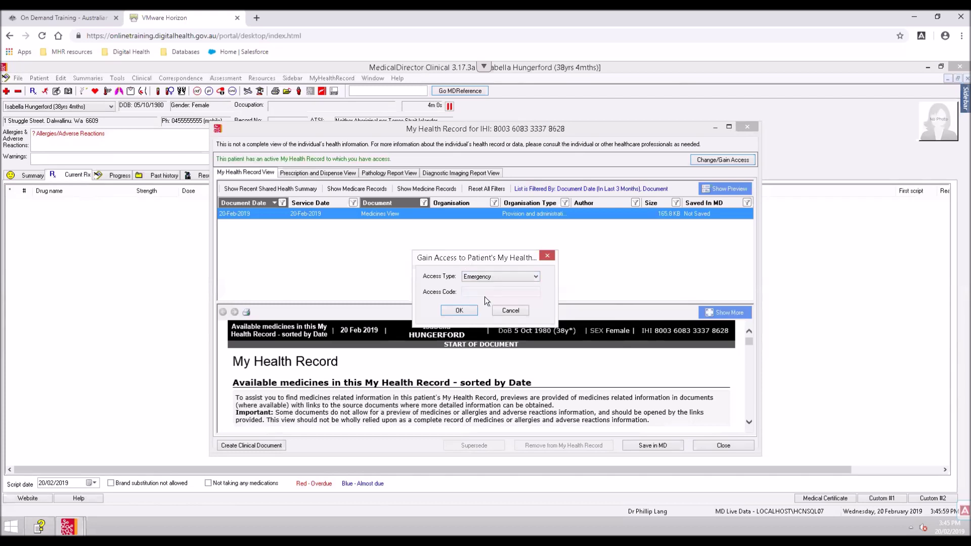
{"action": "left_click", "coordinate": [459, 311]}
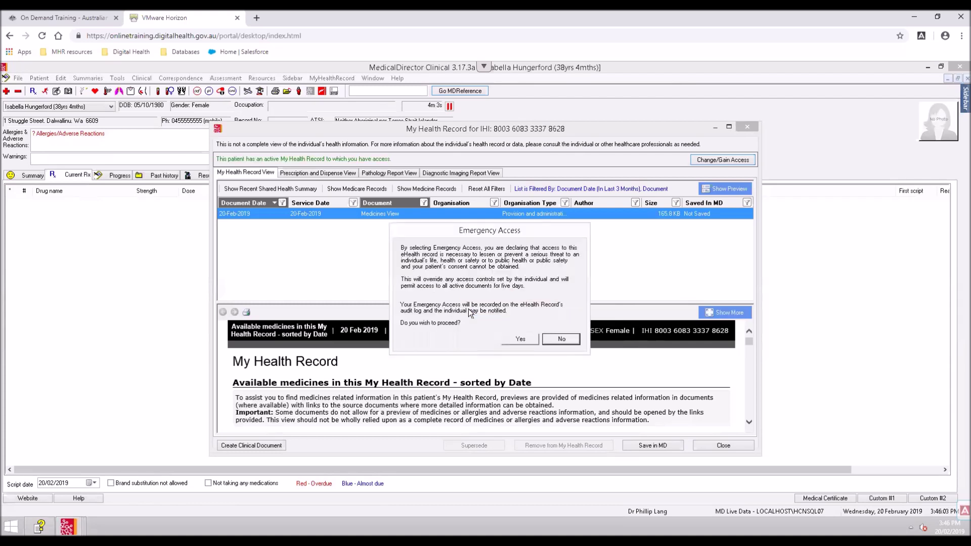